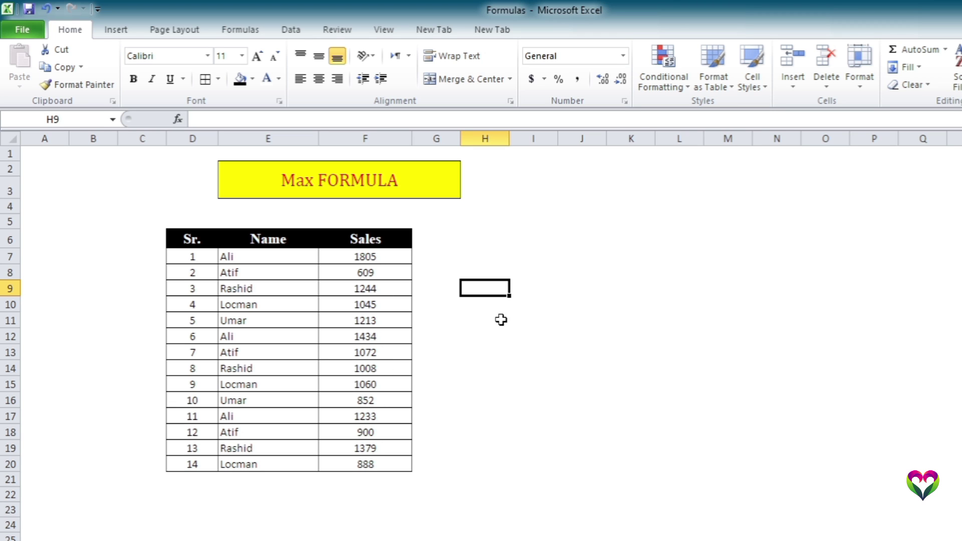
Enter the formula =MAX(F7:F20) in cell H10 to find the highest sales value
{"action": "left_click", "coordinate": [488, 310]}
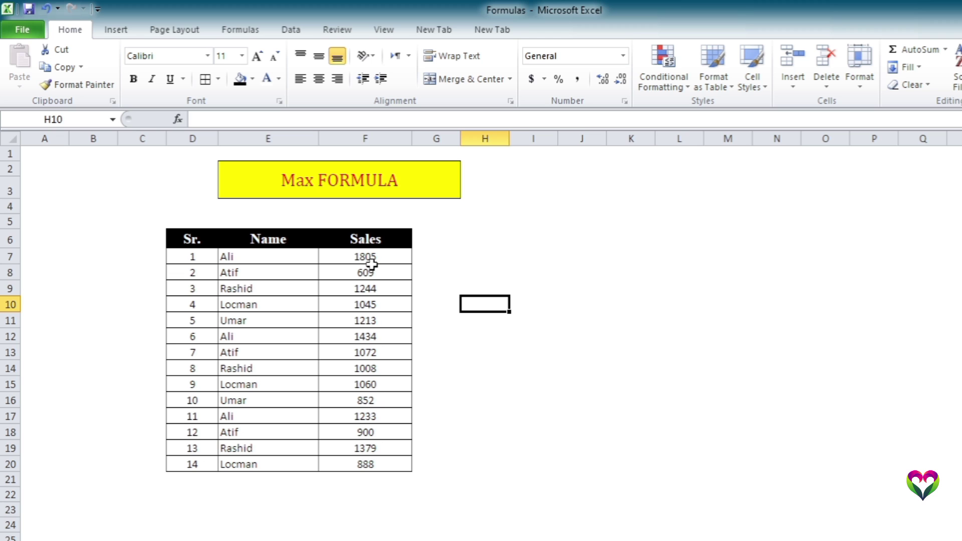
{"action": "left_click", "coordinate": [510, 324]}
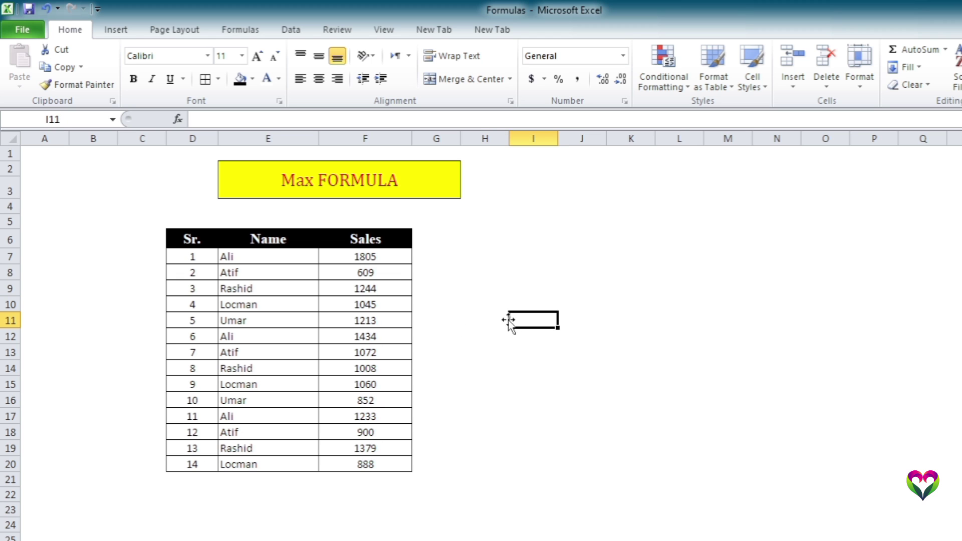
{"action": "left_click", "coordinate": [481, 300]}
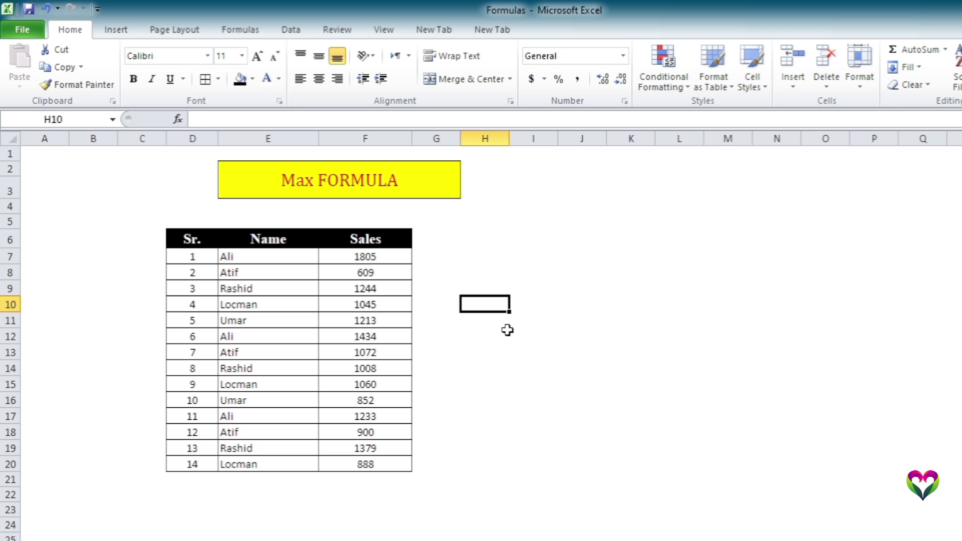
{"action": "type", "text": "=m"}
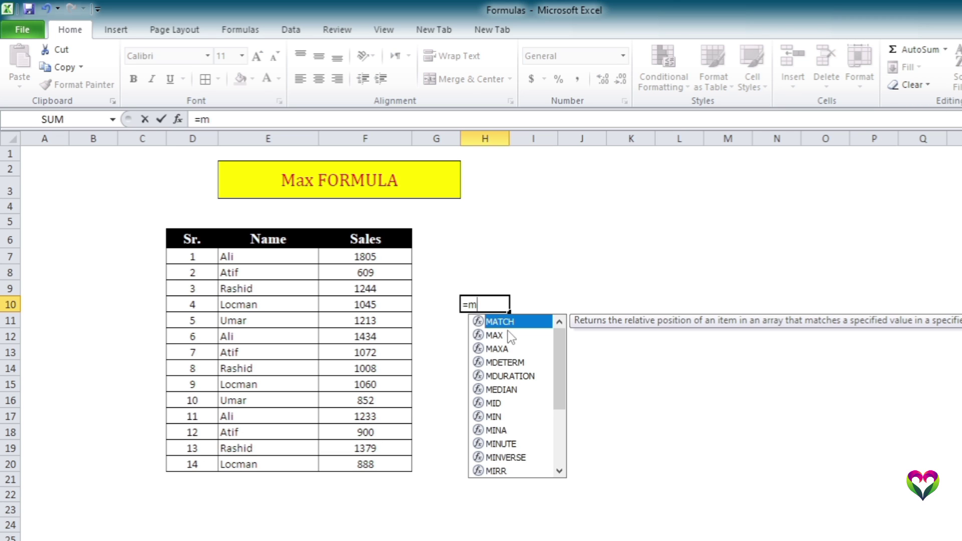
{"action": "type", "text": "ax"}
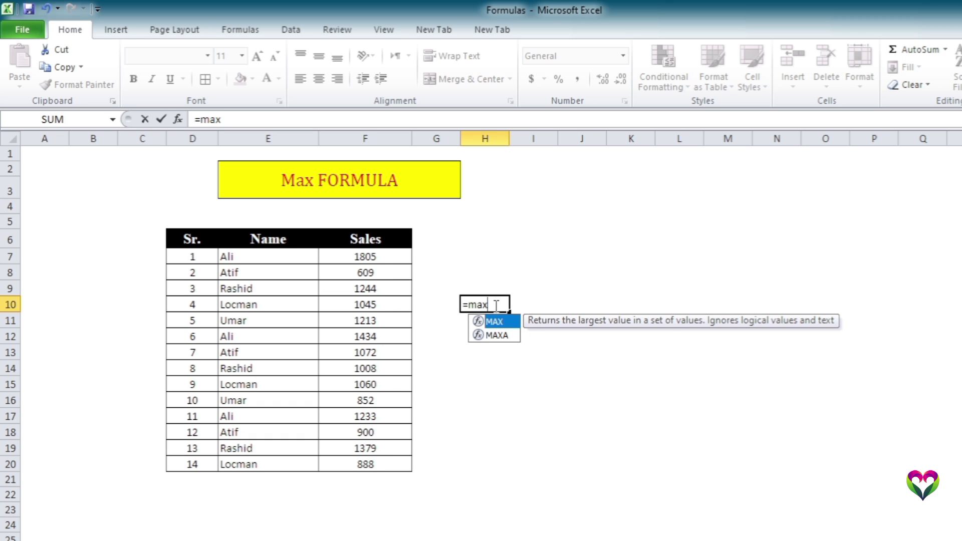
{"action": "key", "text": "Tab"}
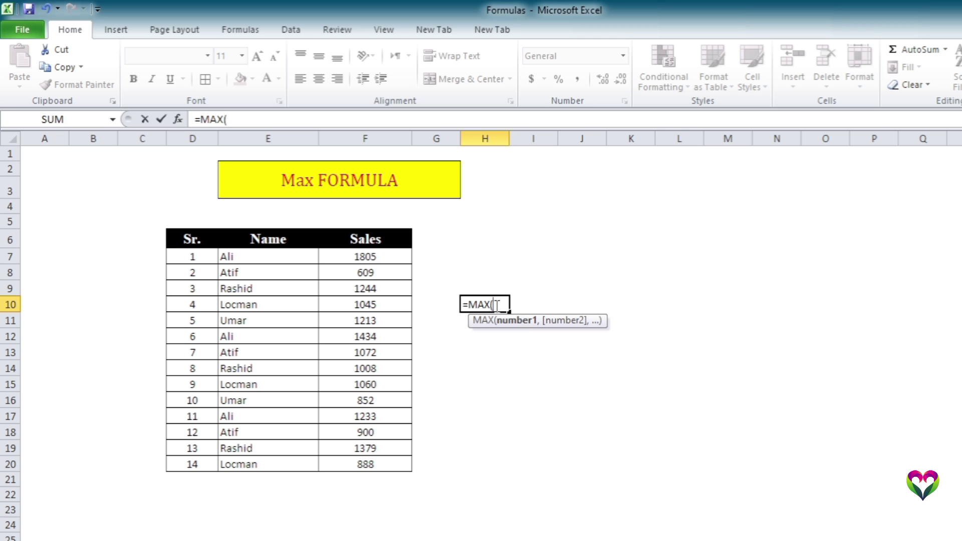
{"action": "left_click", "coordinate": [387, 256]}
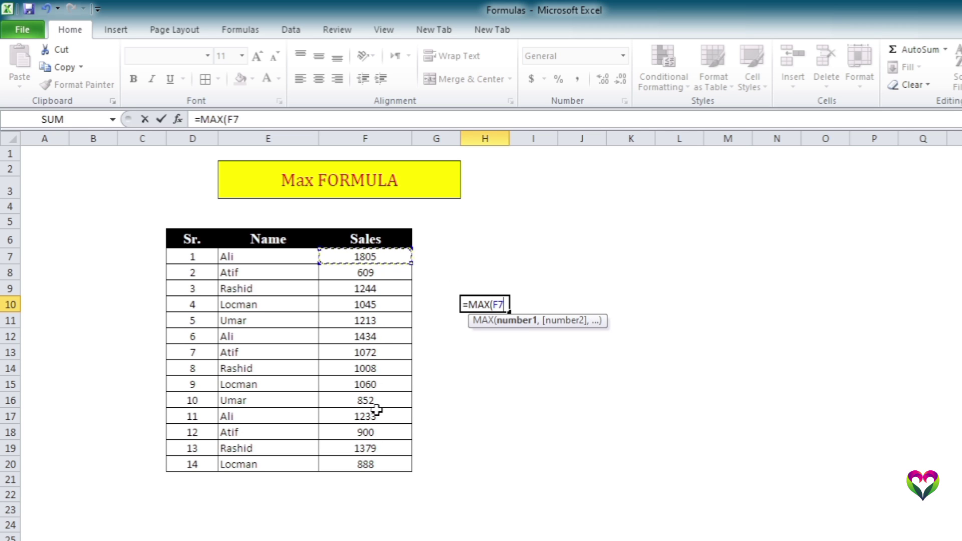
{"action": "left_click_drag", "start_coordinate": [379, 259], "coordinate": [364, 469]}
{"action": "left_click", "coordinate": [363, 256]}
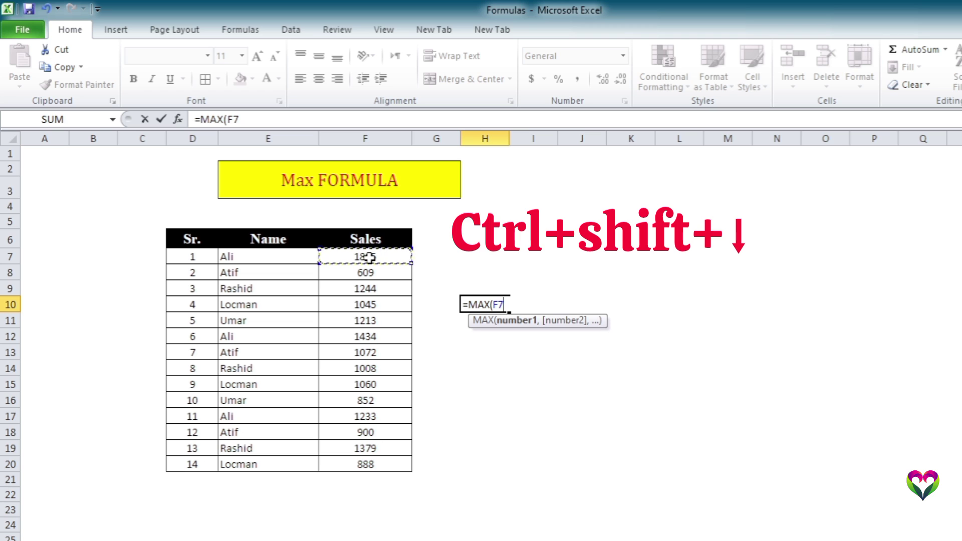
{"action": "key", "text": "ctrl+shift+Down"}
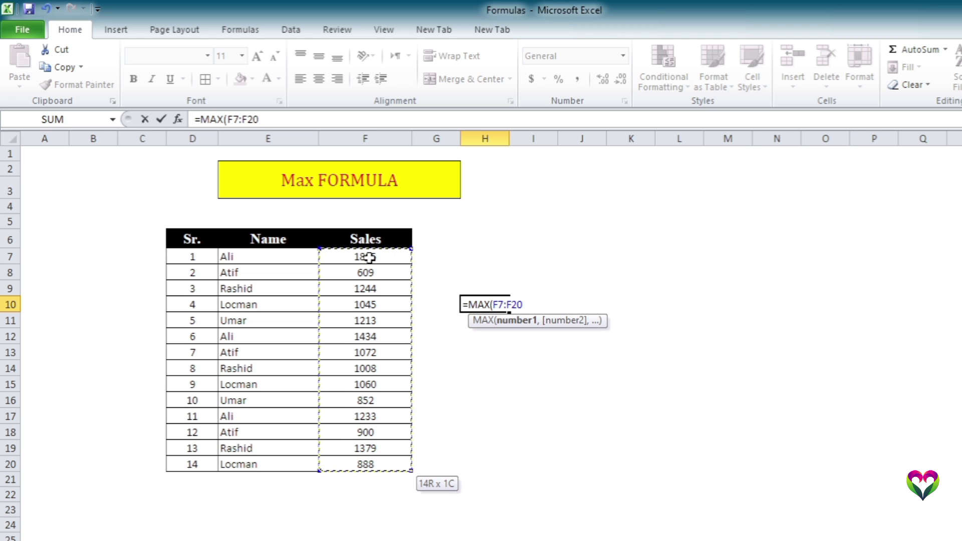
{"action": "type", "text": ")"}
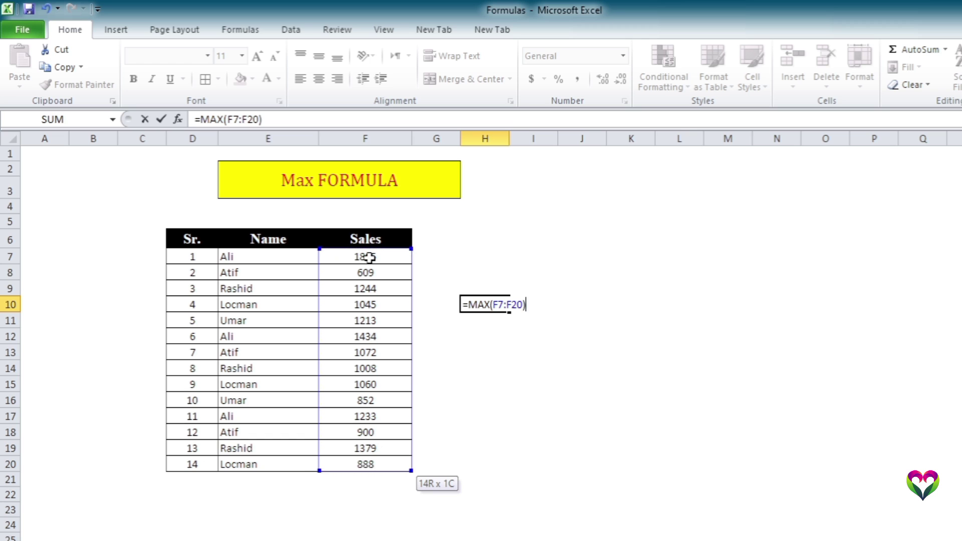
{"action": "key", "text": "Return"}
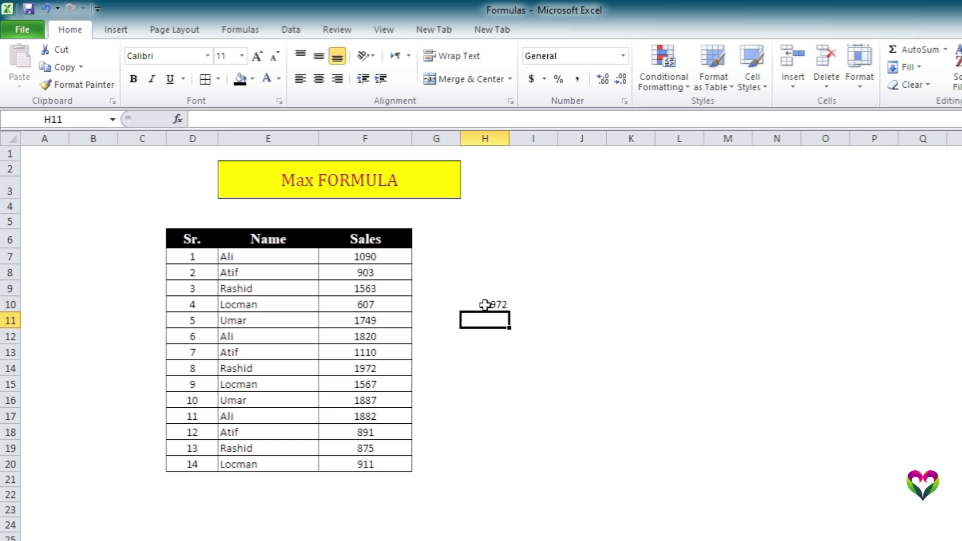
Recalculate the worksheet four times to refresh the random sales values and check the MAX result in H10
{"action": "left_click", "coordinate": [501, 302]}
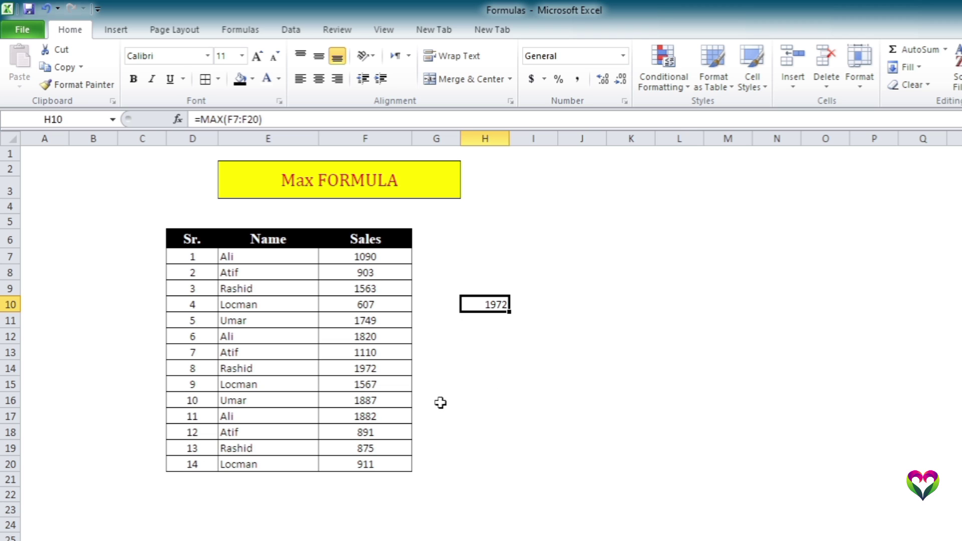
{"action": "key", "text": "F9"}
{"action": "key", "text": "F9"}
{"action": "key", "text": "F9"}
{"action": "key", "text": "F9"}
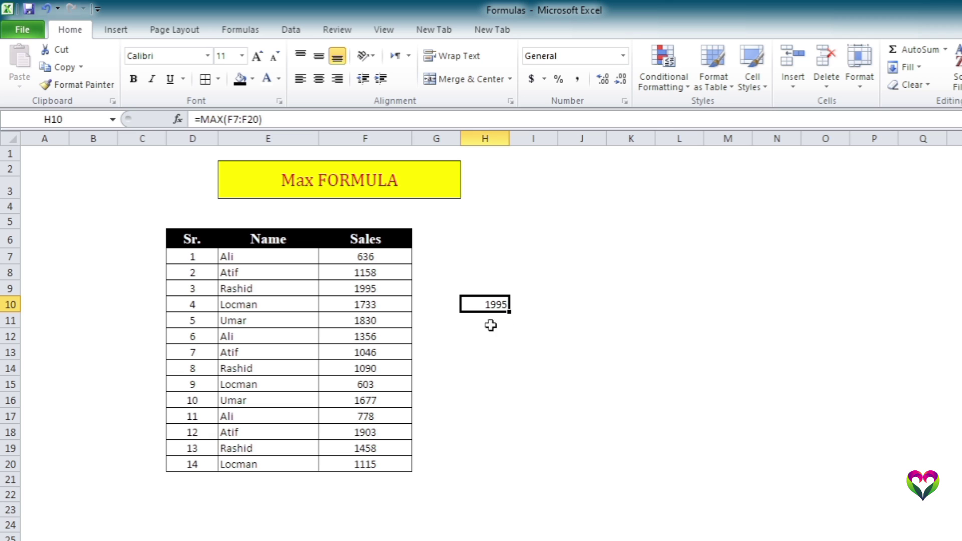
{"action": "left_click", "coordinate": [502, 349]}
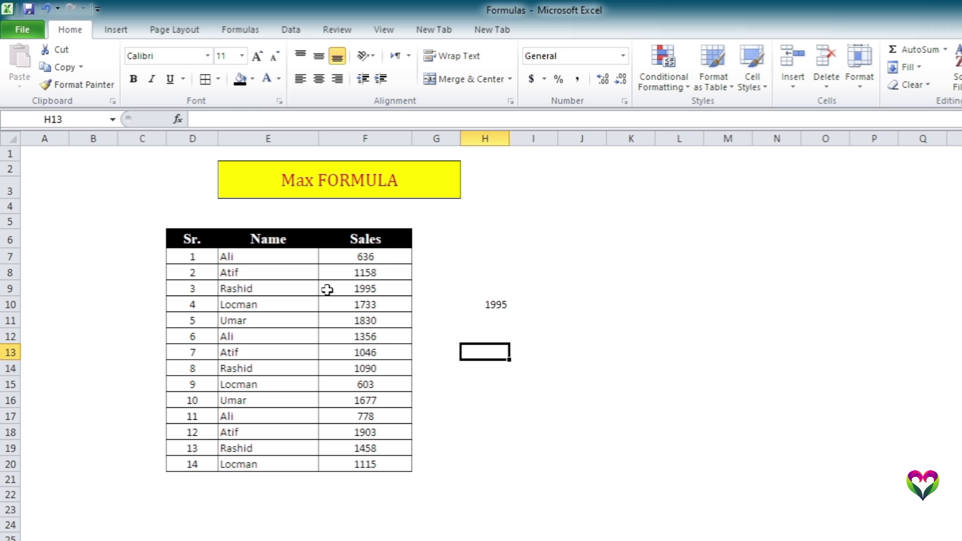
Examine the formula behind the first sales figure in cell F7
{"action": "left_click", "coordinate": [374, 257]}
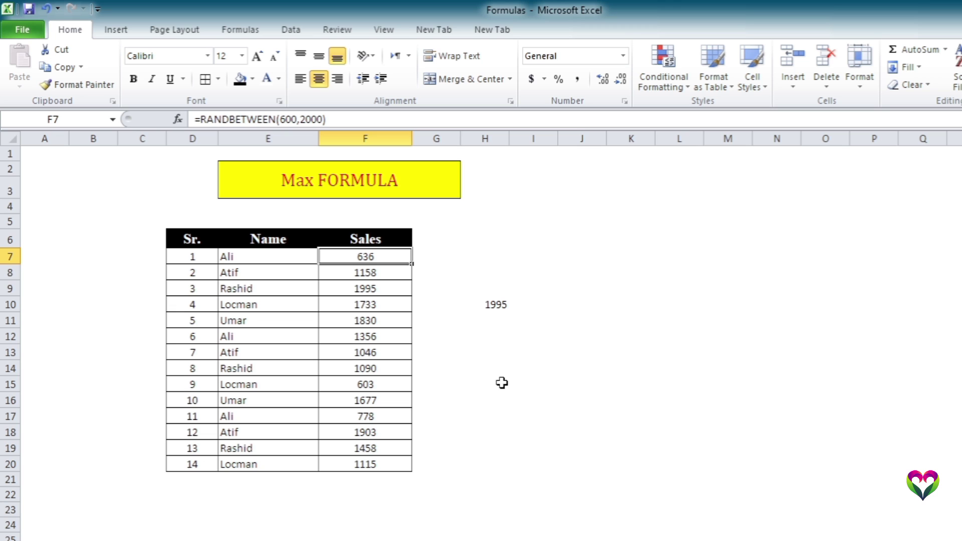
{"action": "left_click", "coordinate": [502, 333]}
{"action": "left_click", "coordinate": [476, 256]}
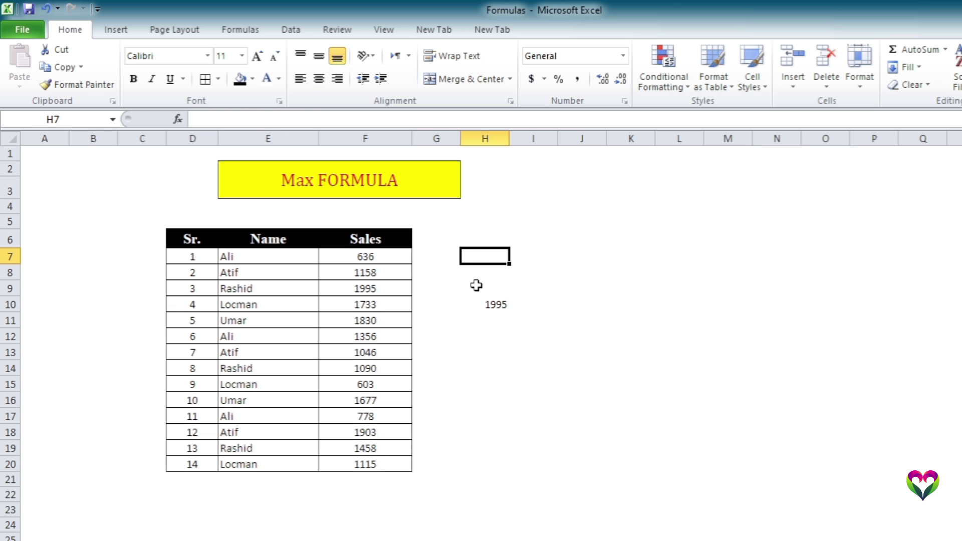
Replace the random-number formulas in F7:F20 with fixed values by copying the range and pasting it over itself with Paste Special Values
{"action": "left_click_drag", "start_coordinate": [389, 254], "coordinate": [370, 464]}
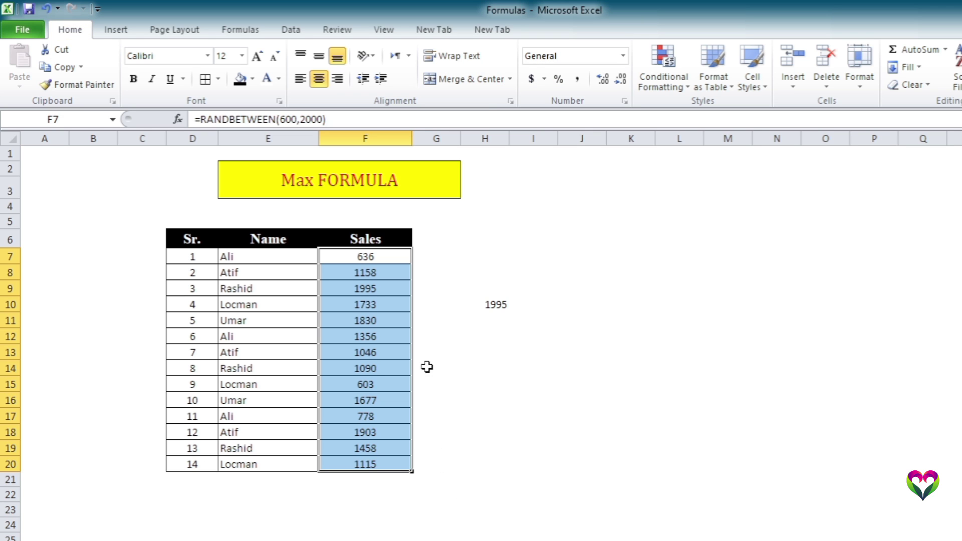
{"action": "key", "text": "ctrl+c"}
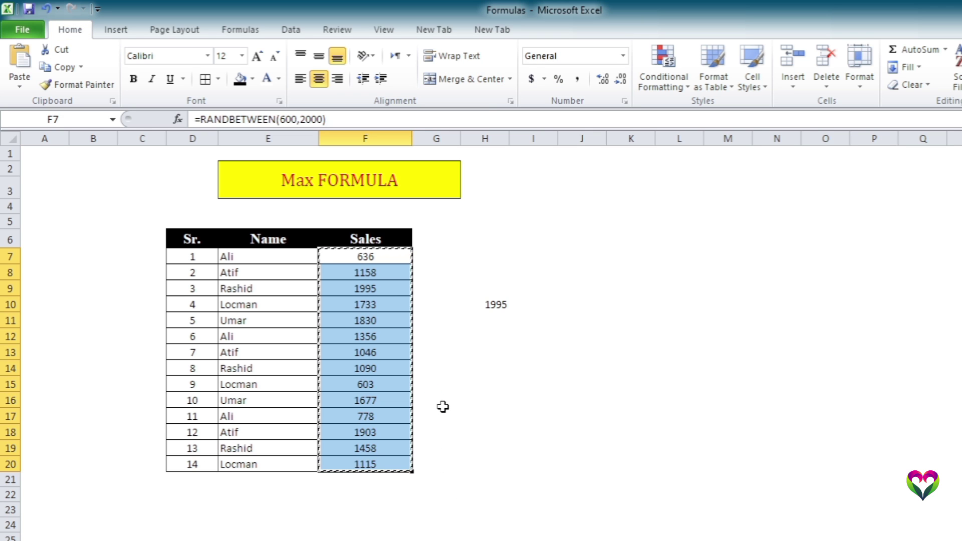
{"action": "key", "text": "alt+e"}
{"action": "key", "text": "s"}
{"action": "key", "text": "v"}
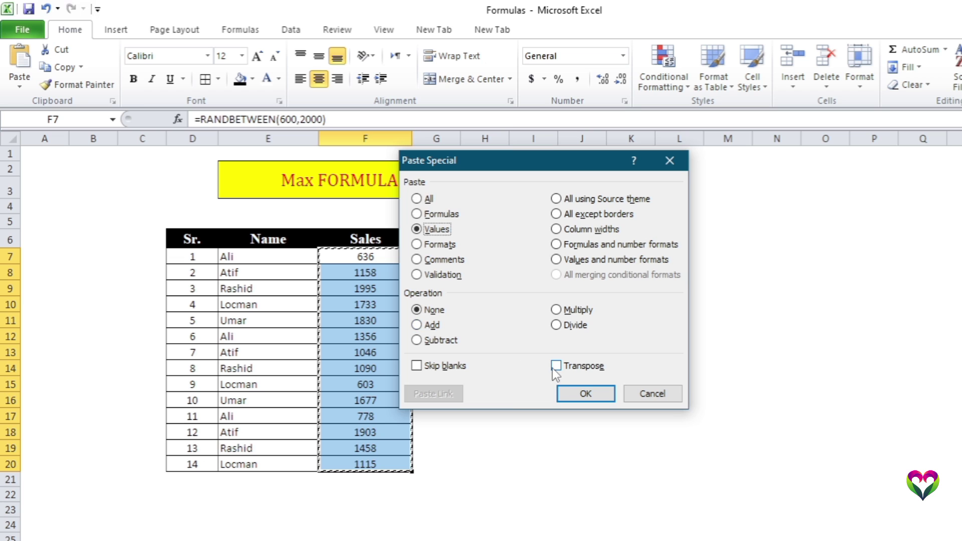
{"action": "left_click", "coordinate": [574, 393]}
{"action": "left_click", "coordinate": [479, 342]}
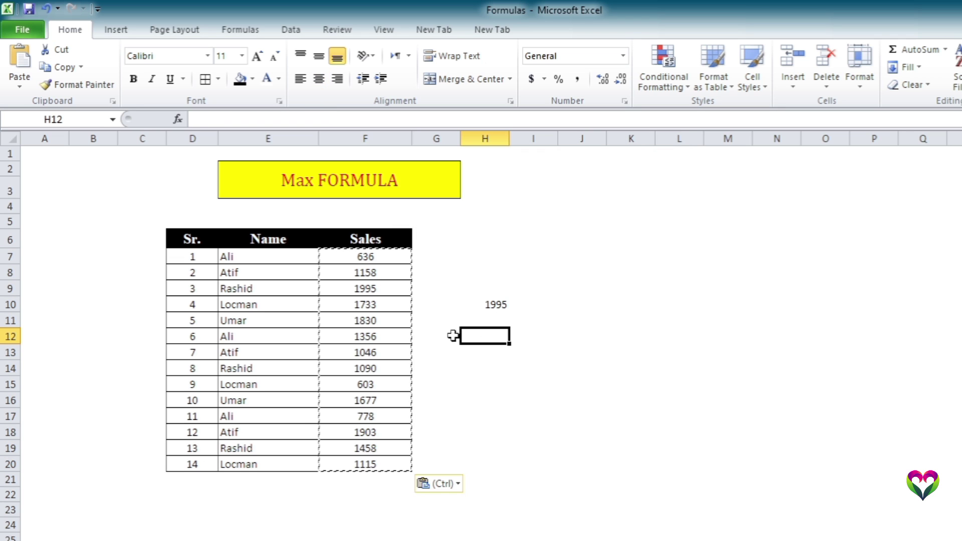
{"action": "key", "text": "Escape"}
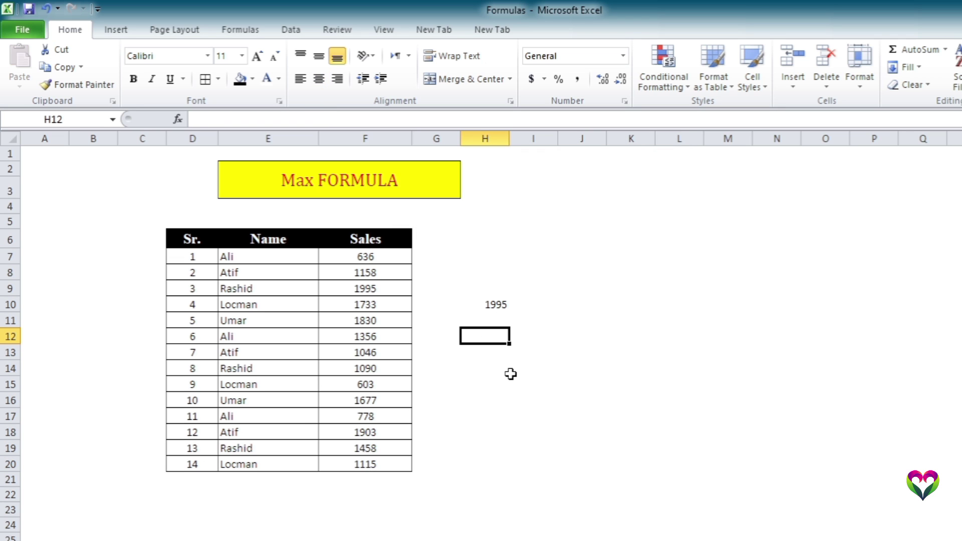
Change the sales figure in F12 to 2600 and check the MAX formula's result in H10
{"action": "left_click", "coordinate": [502, 291]}
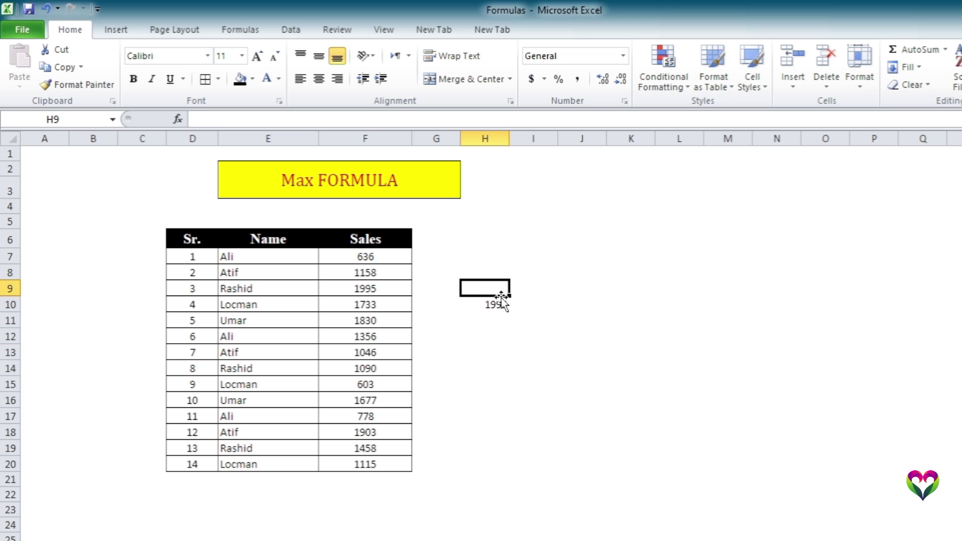
{"action": "left_click", "coordinate": [506, 304]}
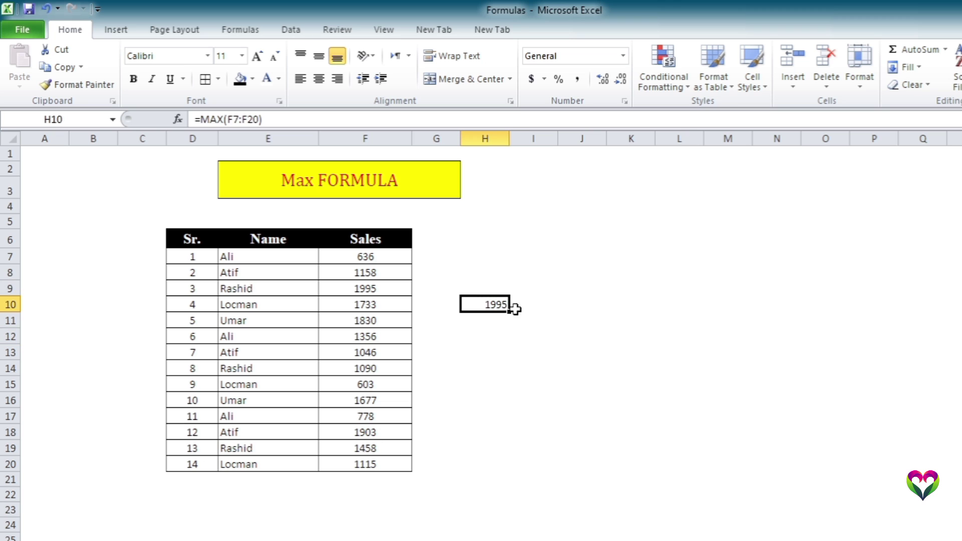
{"action": "left_click", "coordinate": [376, 267]}
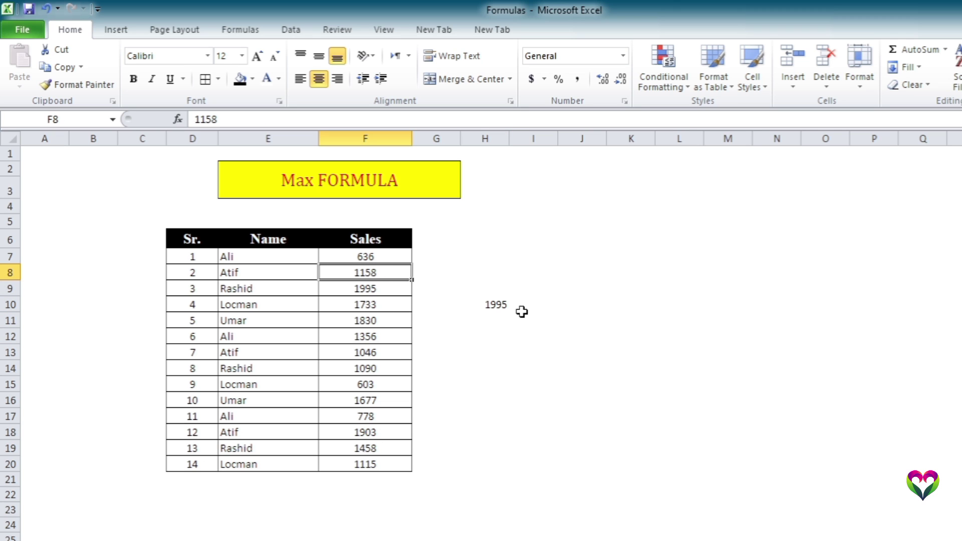
{"action": "left_click", "coordinate": [378, 336]}
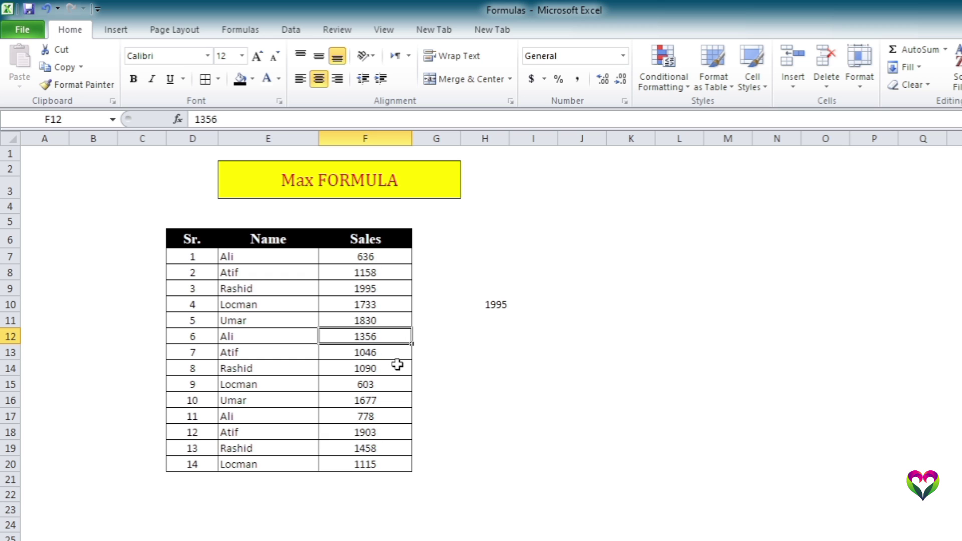
{"action": "type", "text": "26000"}
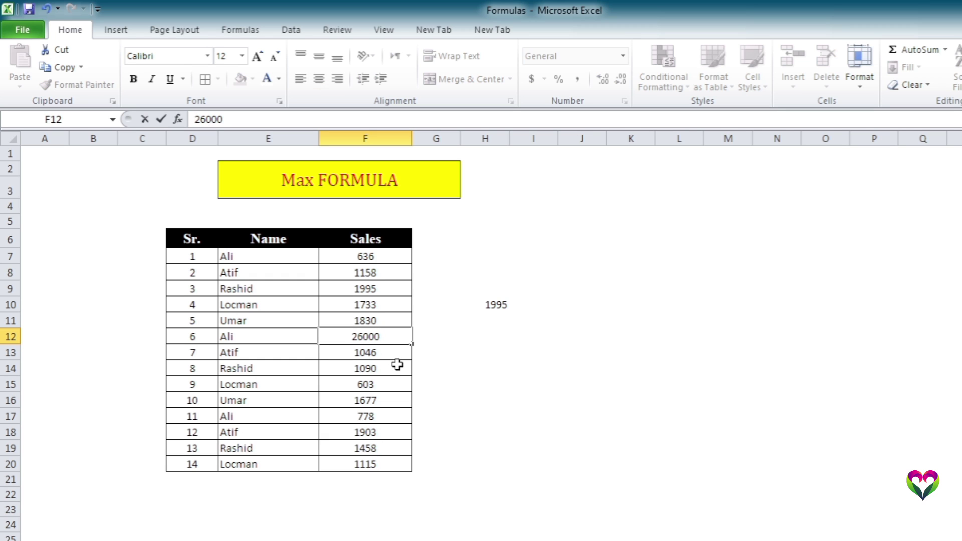
{"action": "key", "text": "BackSpace"}
{"action": "key", "text": "Return"}
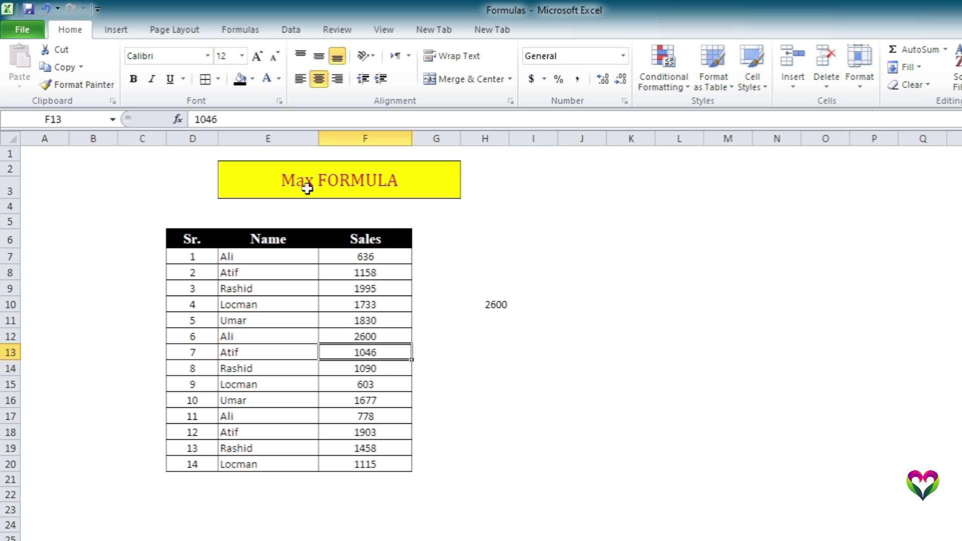
{"action": "left_click", "coordinate": [505, 305]}
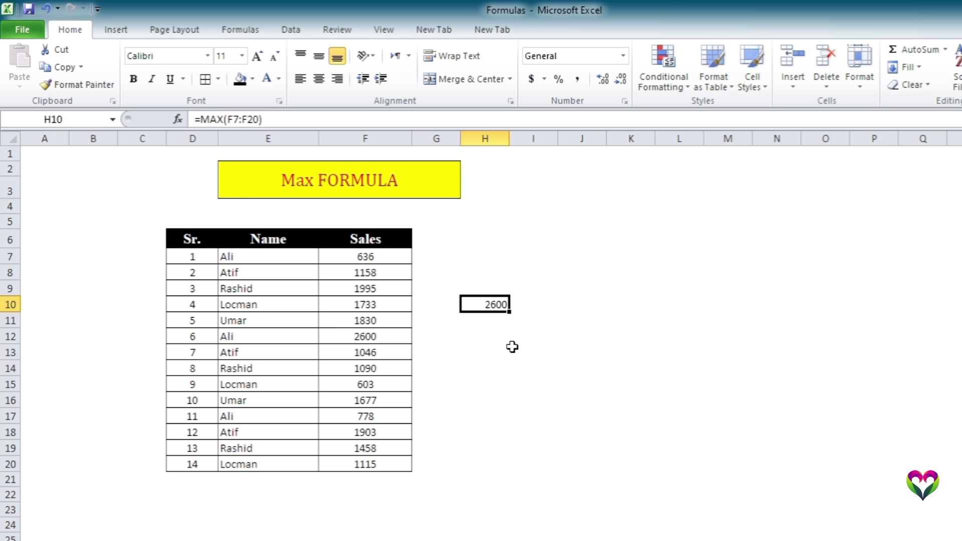
Delete the MAX formula from cell H10
{"action": "left_click", "coordinate": [513, 351]}
{"action": "left_click", "coordinate": [501, 302]}
{"action": "key", "text": "Delete"}
Apply all borders to cells H9:H10 beside the sales table
{"action": "left_click", "coordinate": [519, 351]}
{"action": "left_click_drag", "start_coordinate": [495, 286], "coordinate": [498, 306]}
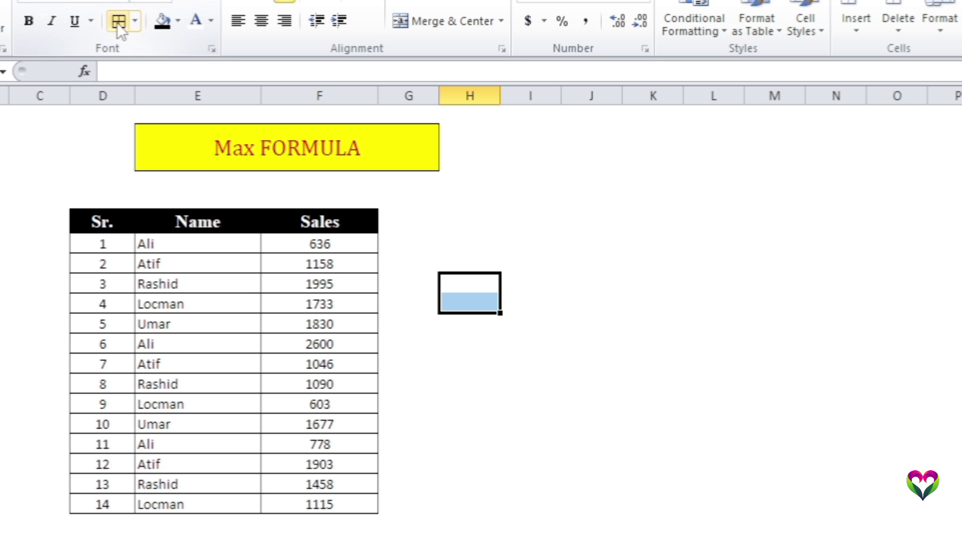
{"action": "left_click", "coordinate": [118, 23]}
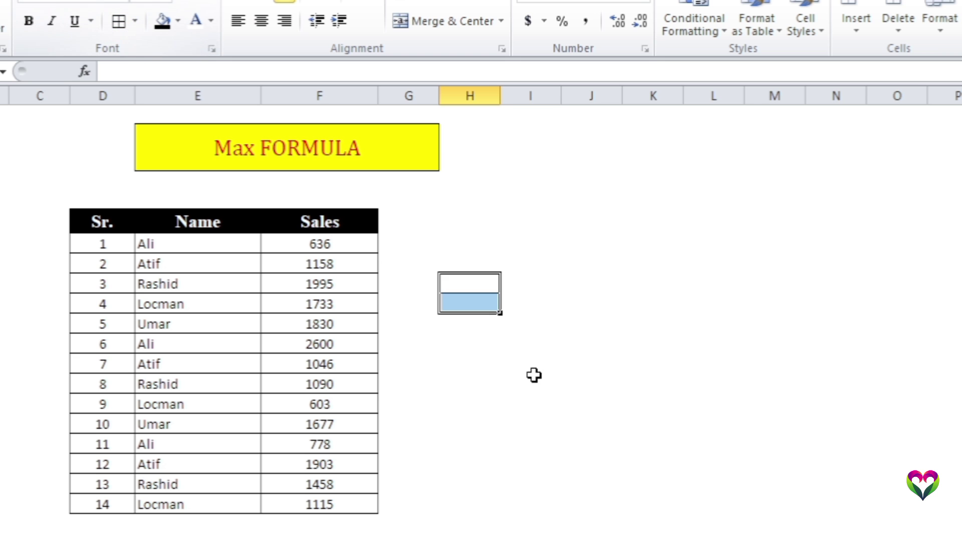
{"action": "left_click", "coordinate": [533, 376]}
Enter the label "Max Sale" in cell H9
{"action": "left_click", "coordinate": [468, 284]}
{"action": "type", "text": "j"}
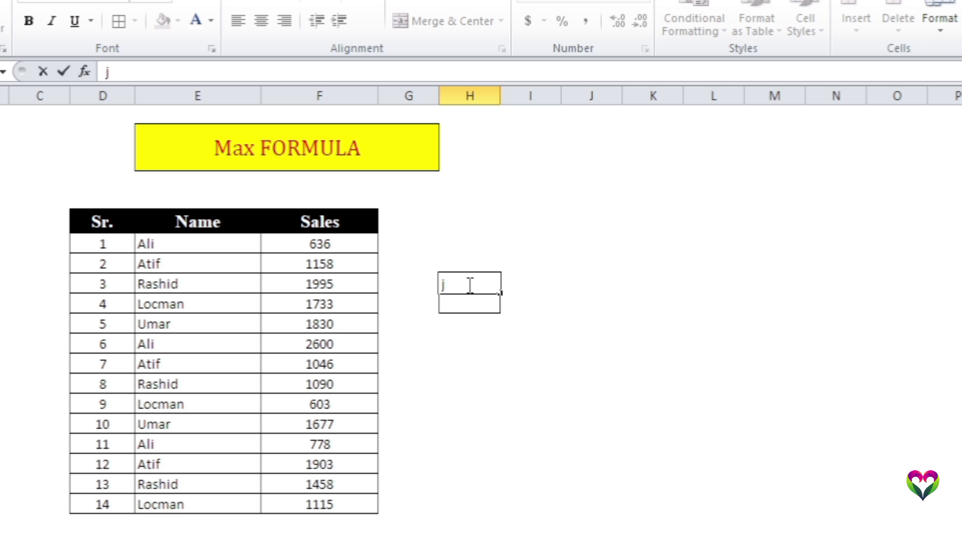
{"action": "type", "text": "m"}
{"action": "key", "text": "BackSpace"}
{"action": "type", "text": "Max S"}
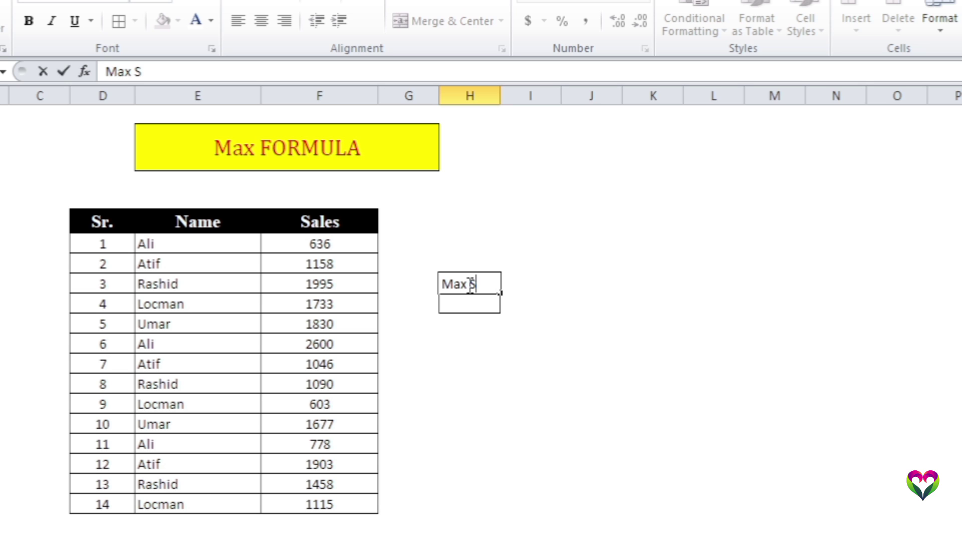
{"action": "type", "text": "ale"}
{"action": "key", "text": "Return"}
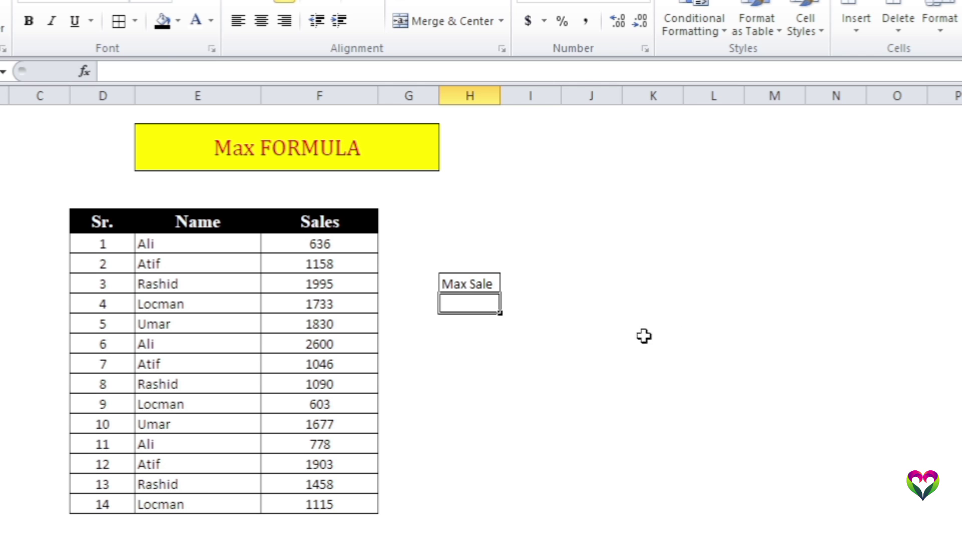
Enter =MAX(F7:F20) in cell H10 under the Max Sale label and center its result
{"action": "type", "text": "="}
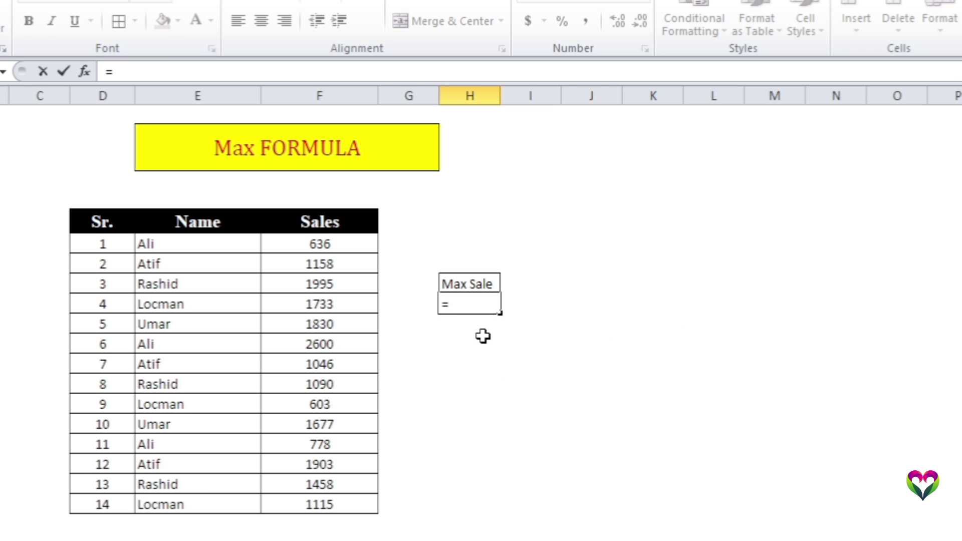
{"action": "type", "text": "max"}
{"action": "key", "text": "Tab"}
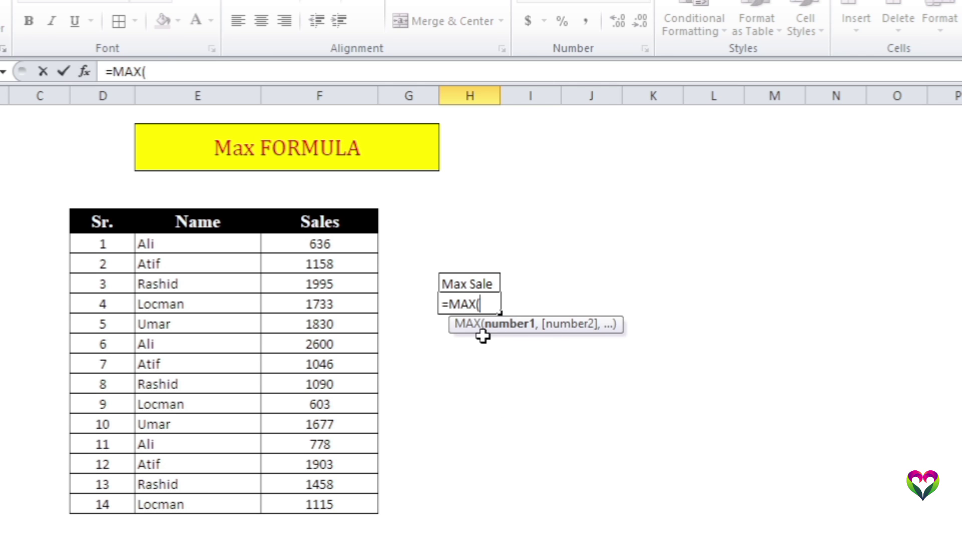
{"action": "left_click_drag", "start_coordinate": [368, 243], "coordinate": [354, 501]}
{"action": "type", "text": ")"}
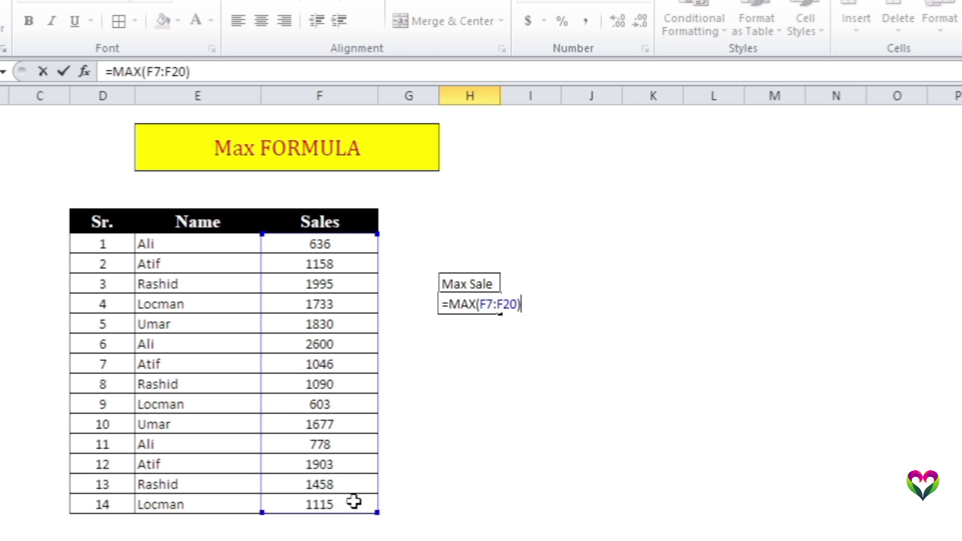
{"action": "key", "text": "Return"}
{"action": "left_click", "coordinate": [488, 303]}
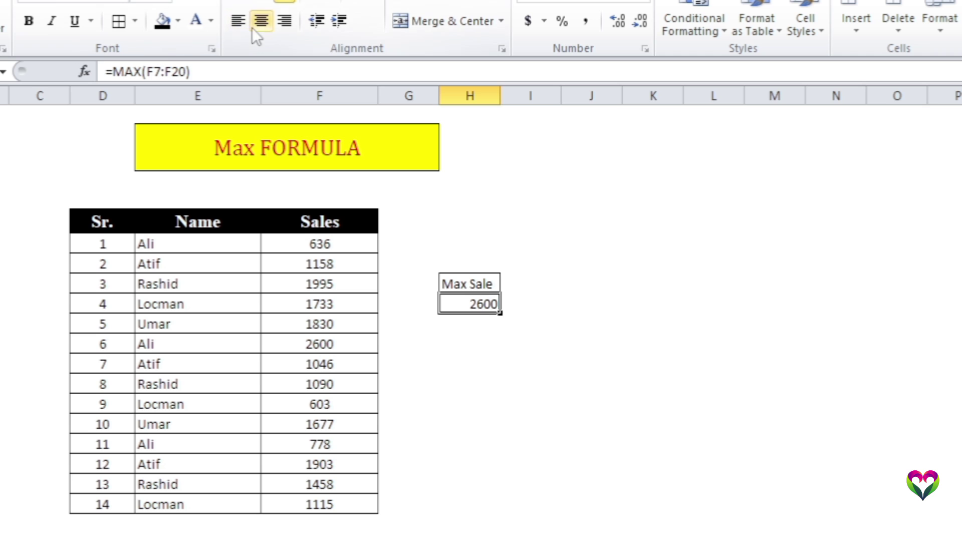
{"action": "left_click", "coordinate": [544, 382]}
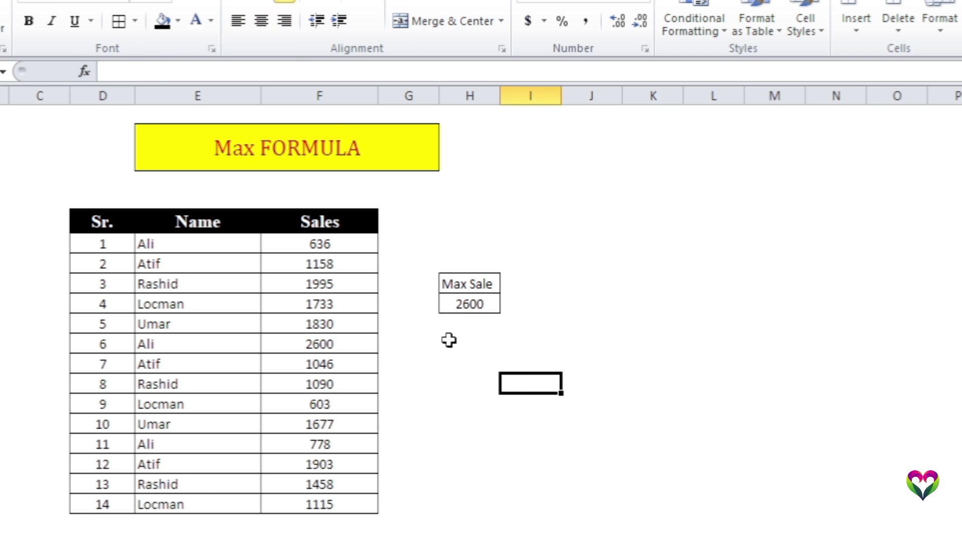
Look over the sales figures and change the one in cell F9 to 2890 to test the MAX formula
{"action": "left_click", "coordinate": [344, 246]}
{"action": "left_click", "coordinate": [332, 302]}
{"action": "left_click", "coordinate": [330, 346]}
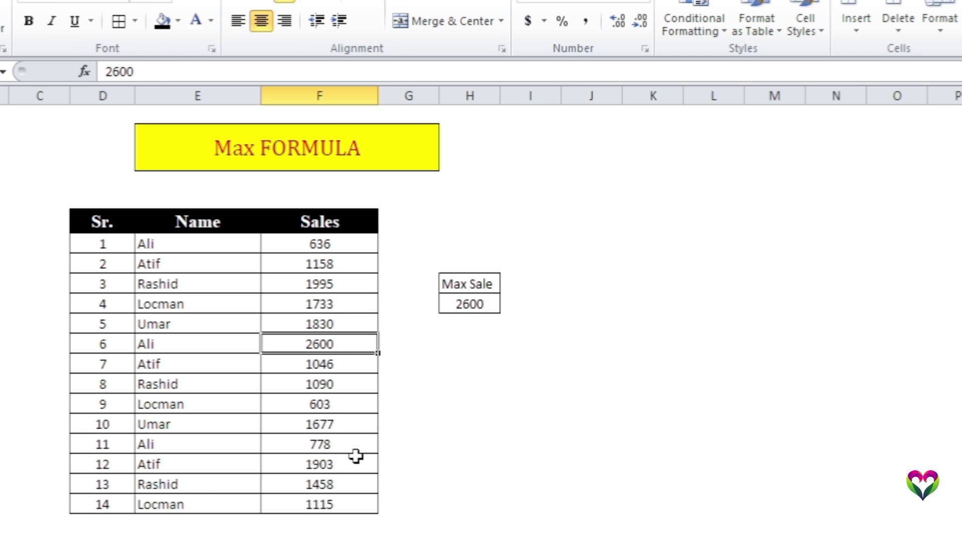
{"action": "left_click", "coordinate": [324, 282]}
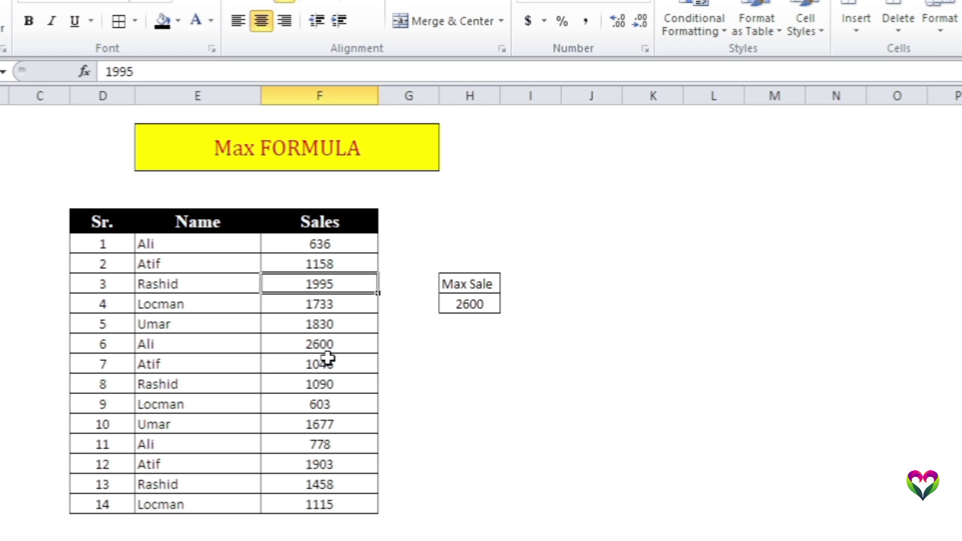
{"action": "type", "text": "2890"}
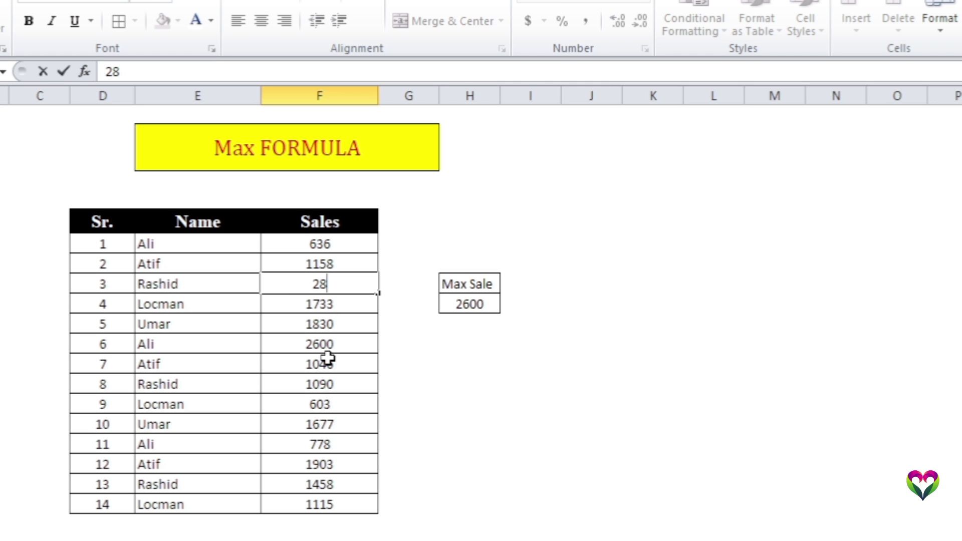
{"action": "key", "text": "Return"}
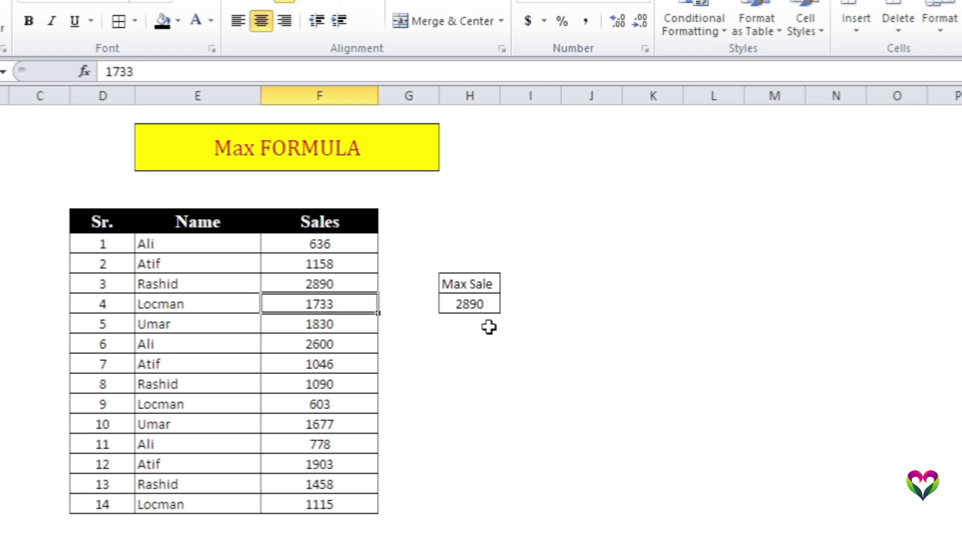
{"action": "left_click", "coordinate": [482, 342]}
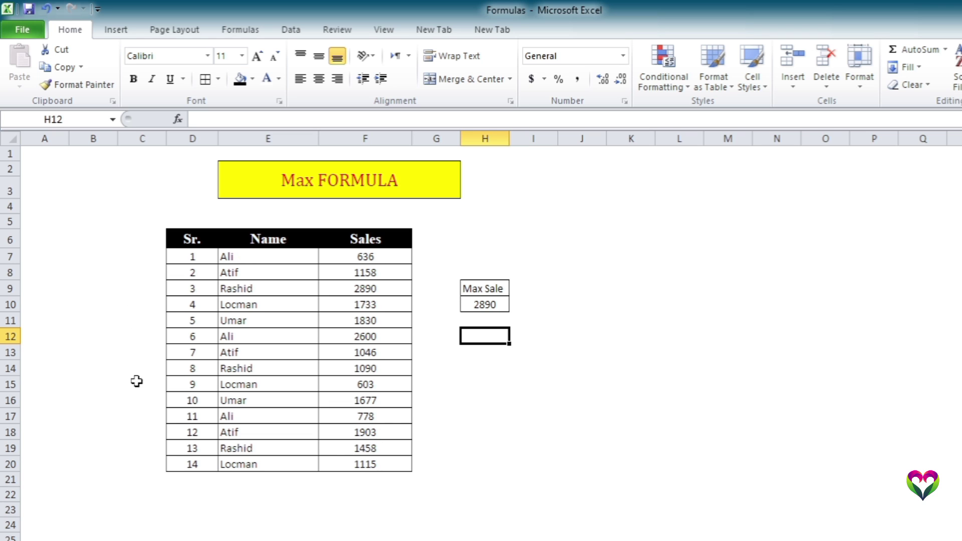
{"action": "left_click", "coordinate": [499, 371]}
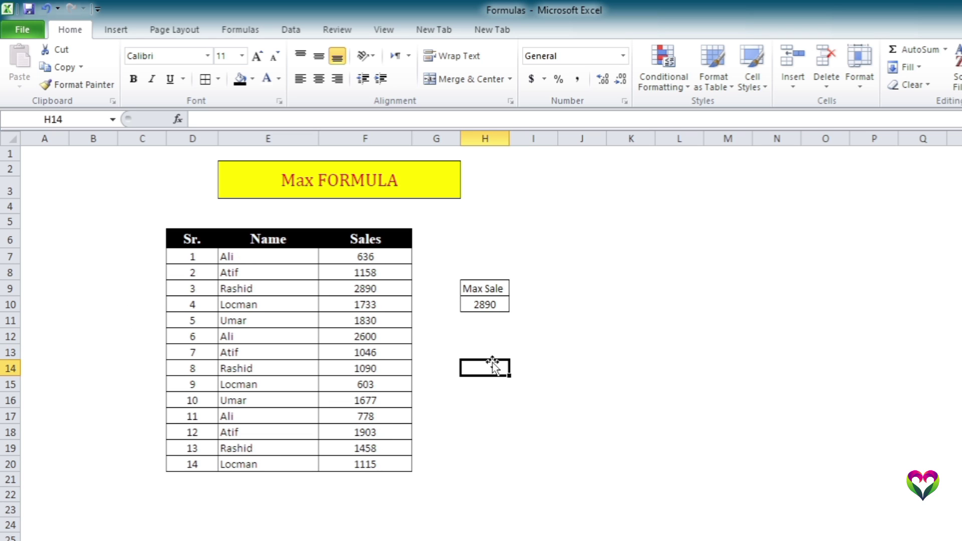
{"action": "left_click", "coordinate": [476, 249]}
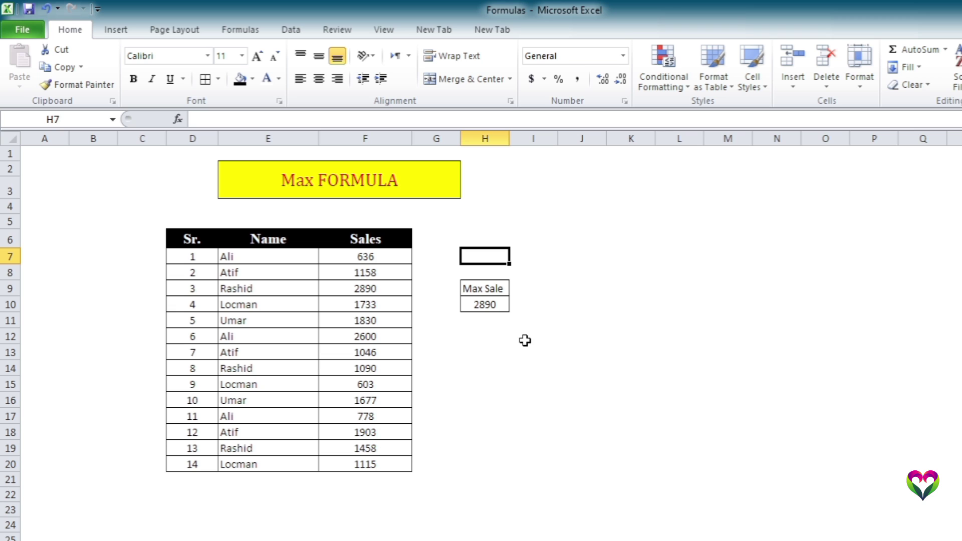